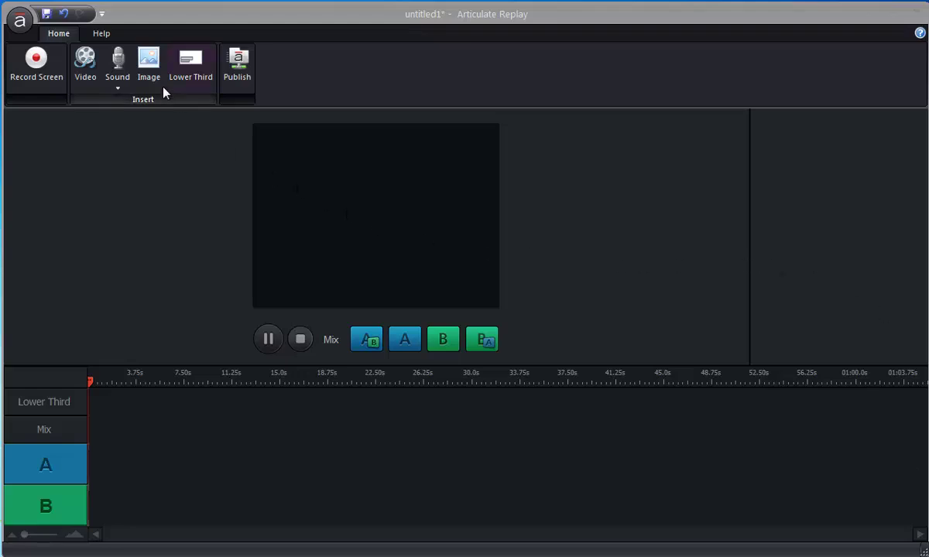
- Select screenshots 01-New.png through 14-Publish.png in the Insert Media dialog
{"action": "left_click", "coordinate": [150, 66]}
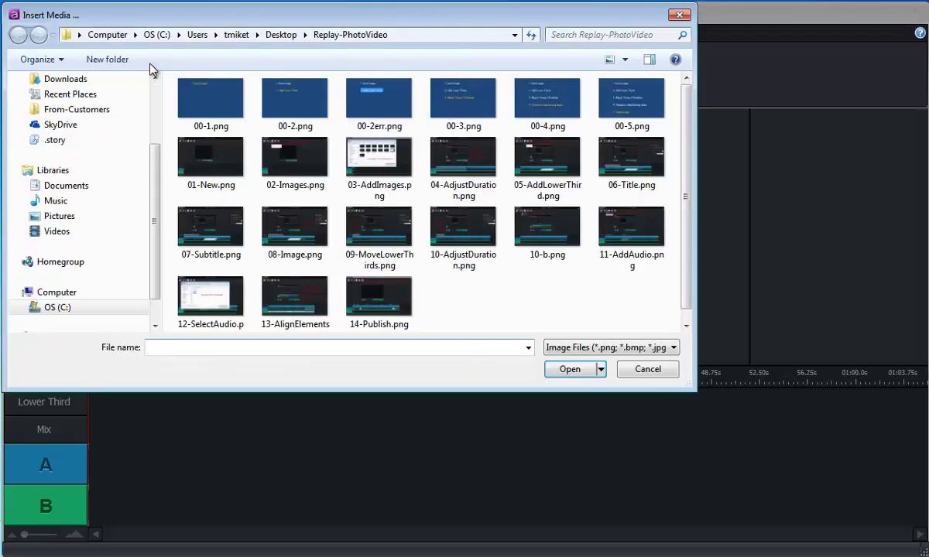
{"action": "left_click", "coordinate": [249, 161]}
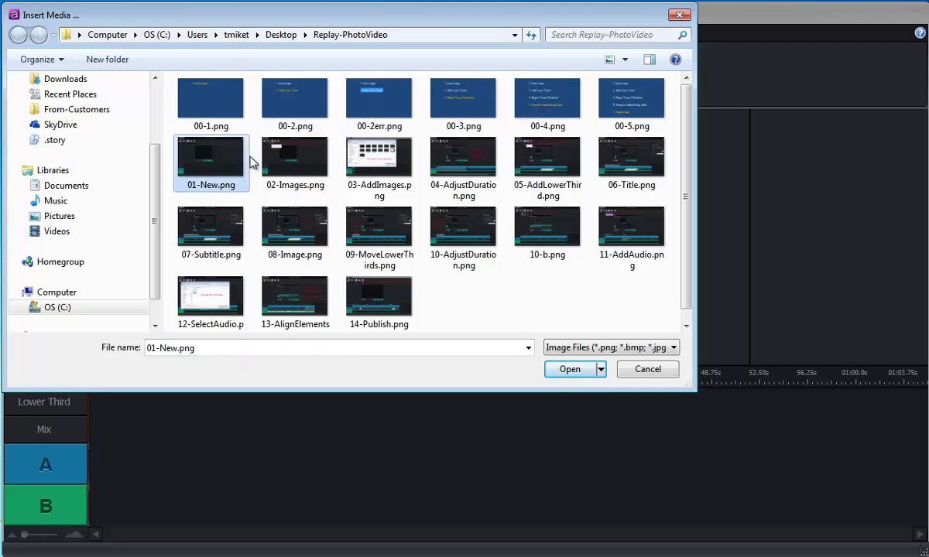
{"action": "left_click", "coordinate": [380, 298], "text": "shift"}
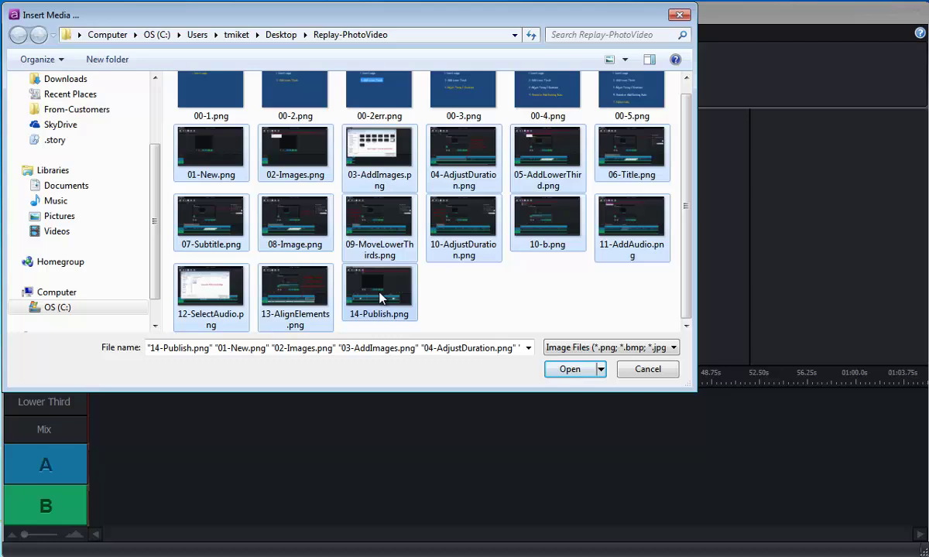
- Insert the 14 screenshots onto track A and select all the resulting clips
{"action": "left_click", "coordinate": [569, 370]}
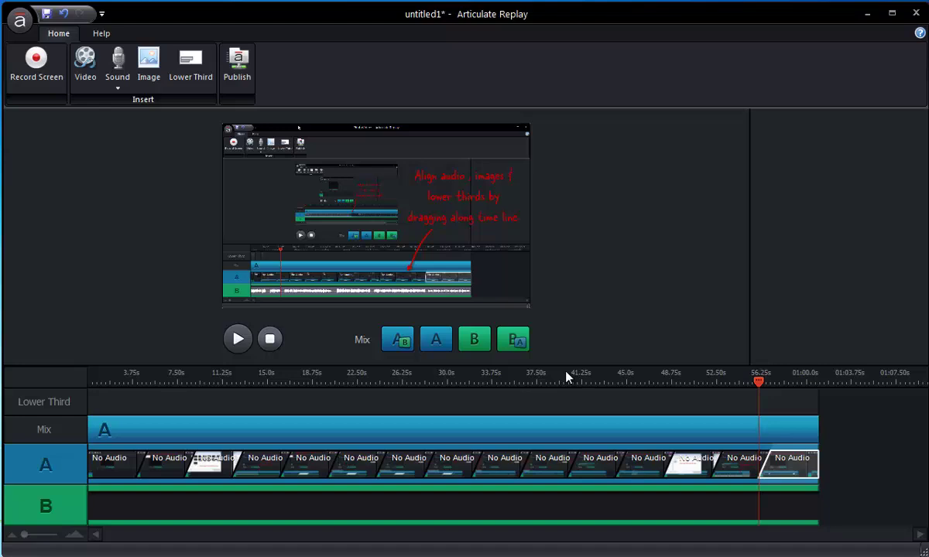
{"action": "left_click", "coordinate": [121, 465]}
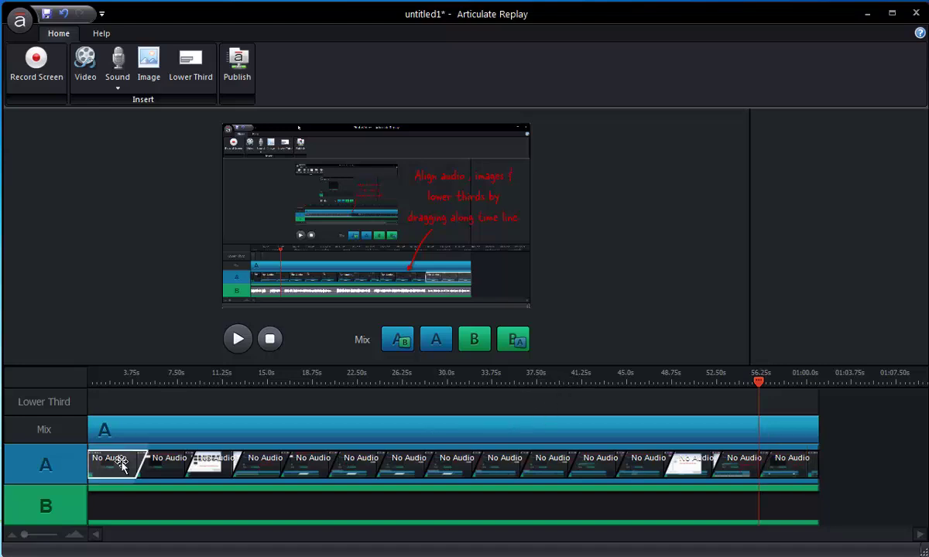
{"action": "left_click", "coordinate": [783, 470], "text": "shift"}
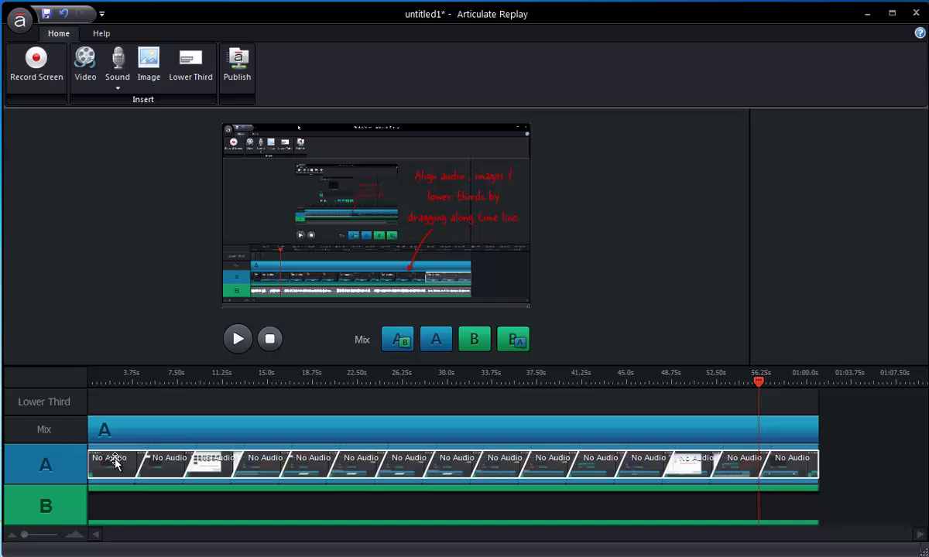
- Shift the other clips later and lengthen the first image, running about 4–12 seconds
{"action": "left_click_drag", "start_coordinate": [115, 465], "coordinate": [373, 464]}
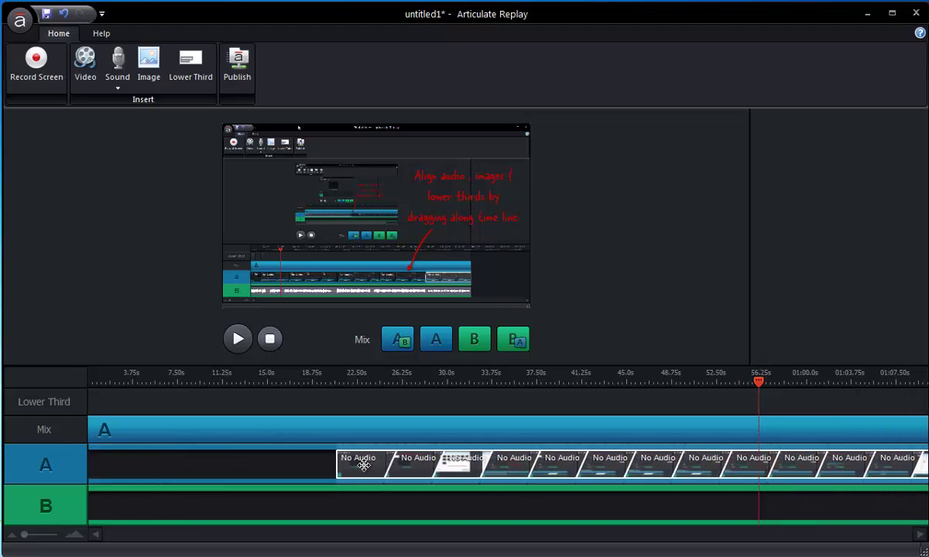
{"action": "left_click", "coordinate": [286, 471]}
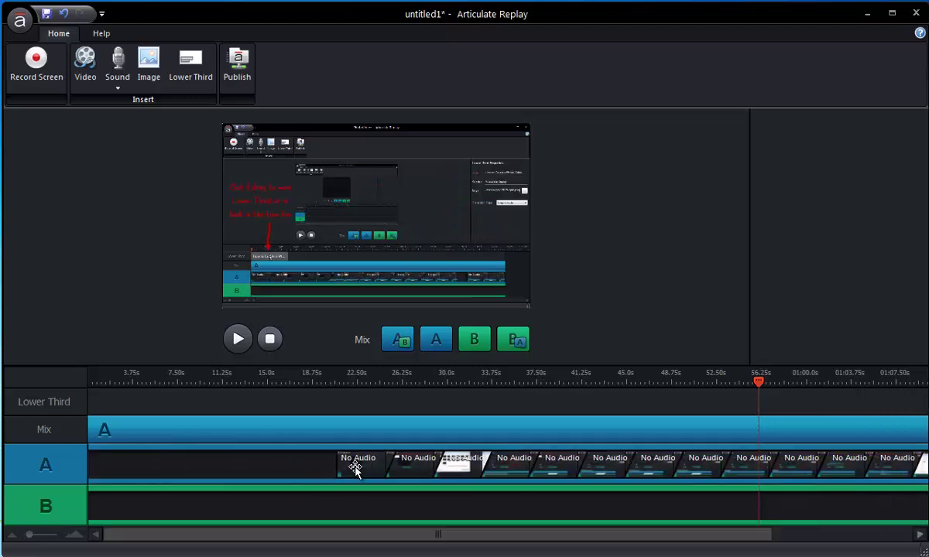
{"action": "left_click_drag", "start_coordinate": [352, 468], "coordinate": [115, 468]}
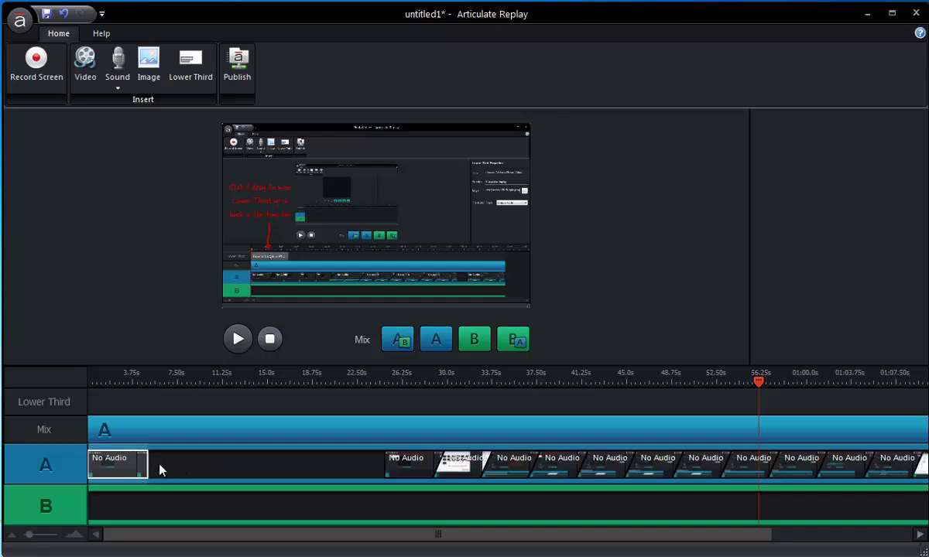
{"action": "left_click_drag", "start_coordinate": [148, 465], "coordinate": [181, 465]}
{"action": "left_click_drag", "start_coordinate": [117, 466], "coordinate": [167, 468]}
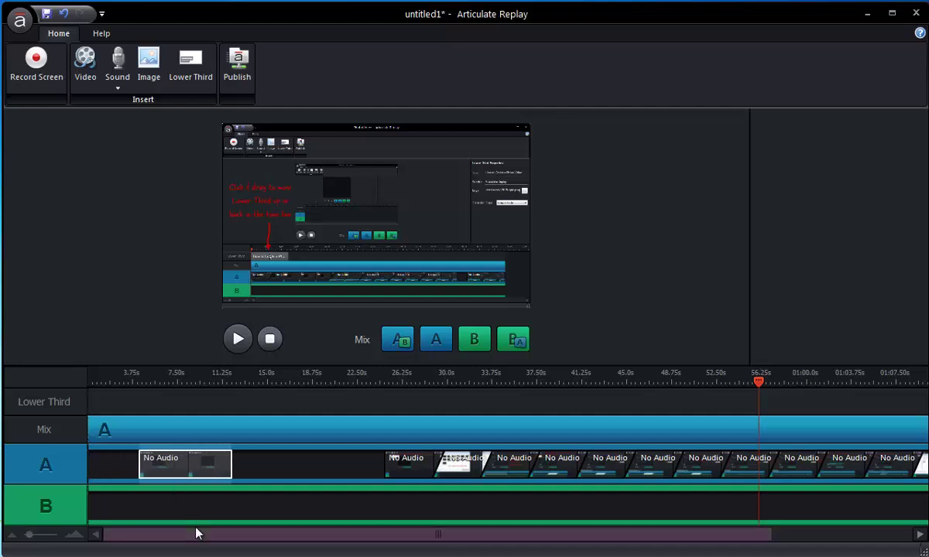
- Move the white screenshot clip to 0 seconds, ahead of the lengthened image
{"action": "left_click", "coordinate": [464, 468]}
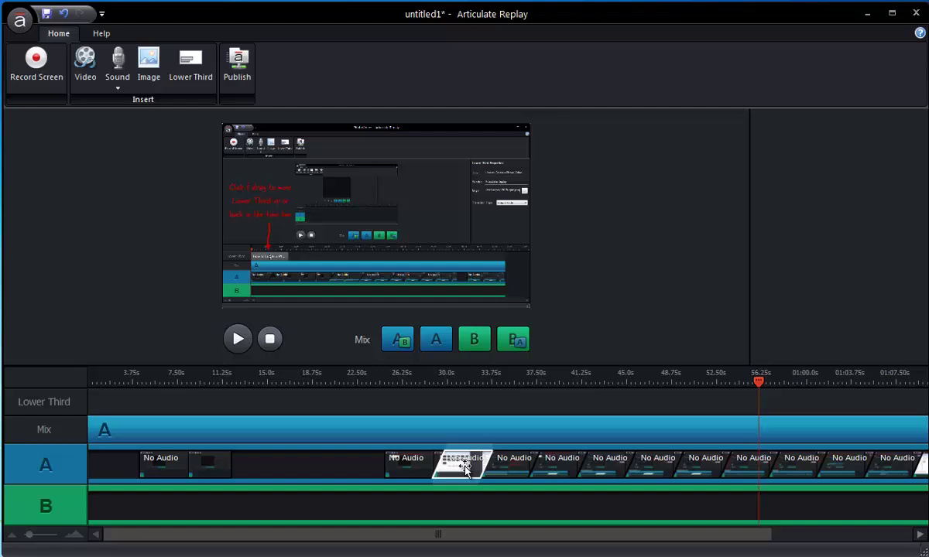
{"action": "left_click_drag", "start_coordinate": [465, 468], "coordinate": [308, 473]}
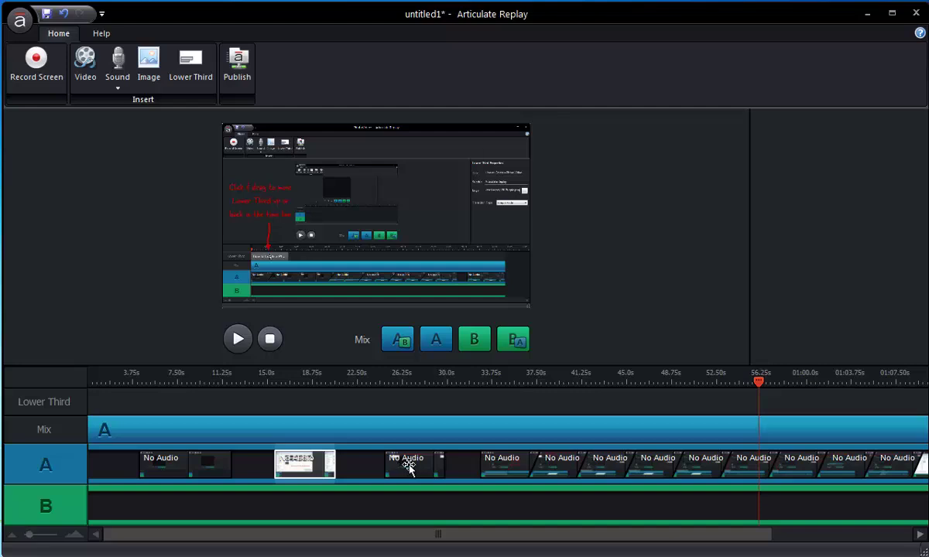
{"action": "left_click_drag", "start_coordinate": [187, 463], "coordinate": [118, 466]}
{"action": "left_click_drag", "start_coordinate": [253, 467], "coordinate": [171, 471]}
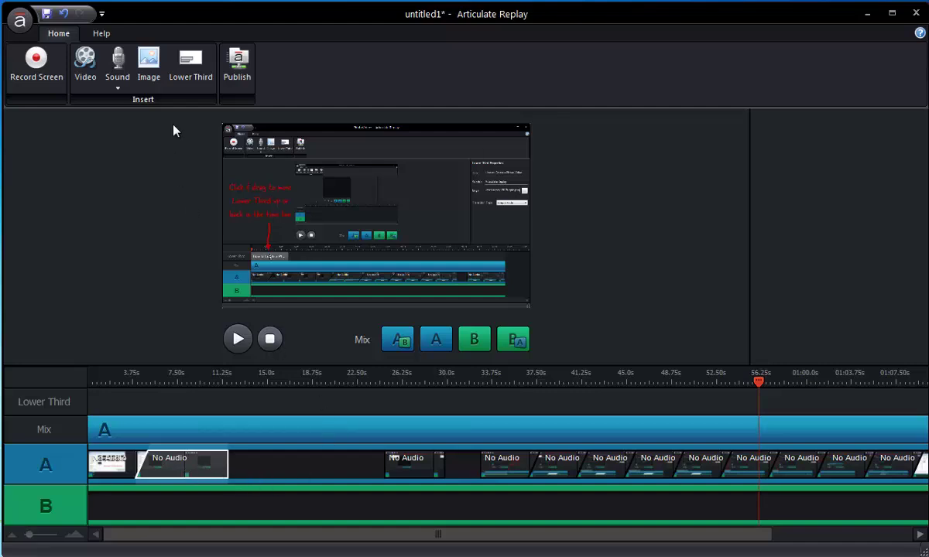
{"action": "left_click", "coordinate": [155, 72]}
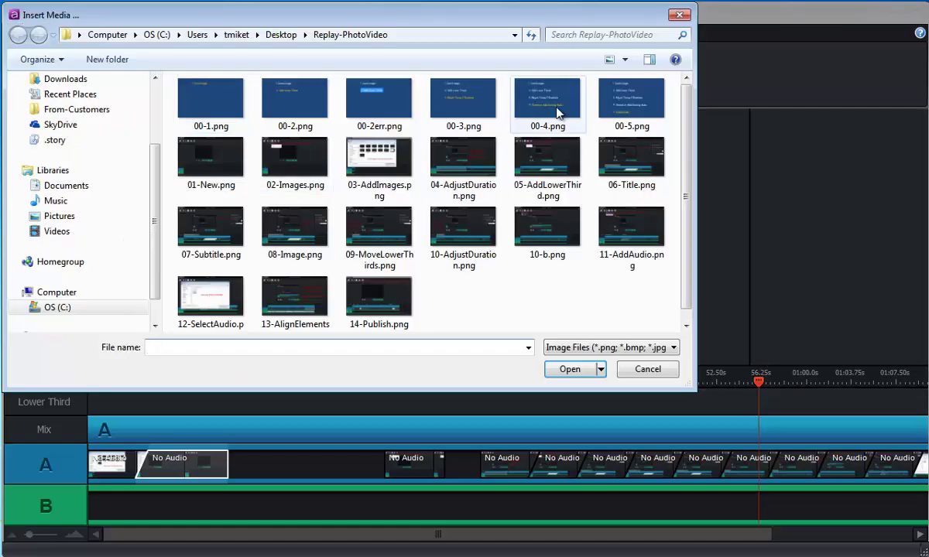
{"action": "left_click", "coordinate": [623, 97]}
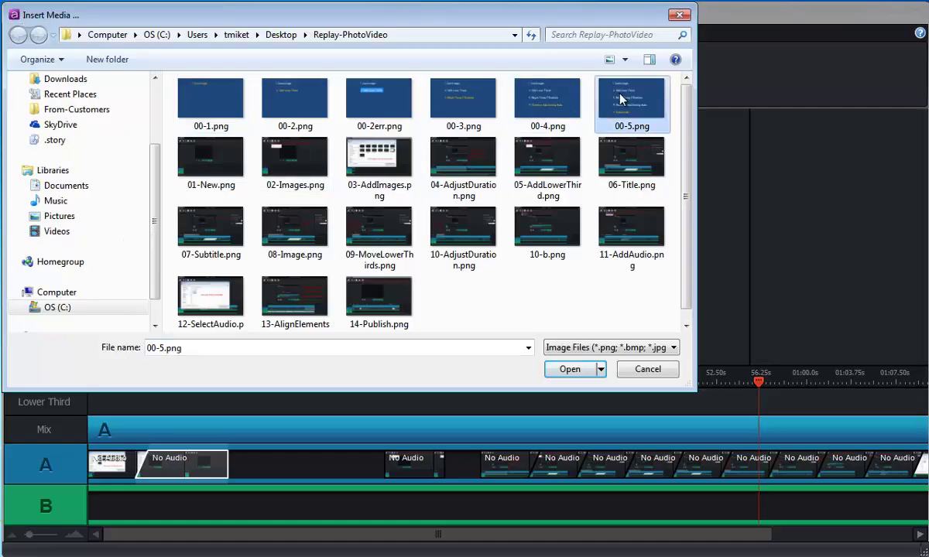
{"action": "left_click", "coordinate": [569, 370]}
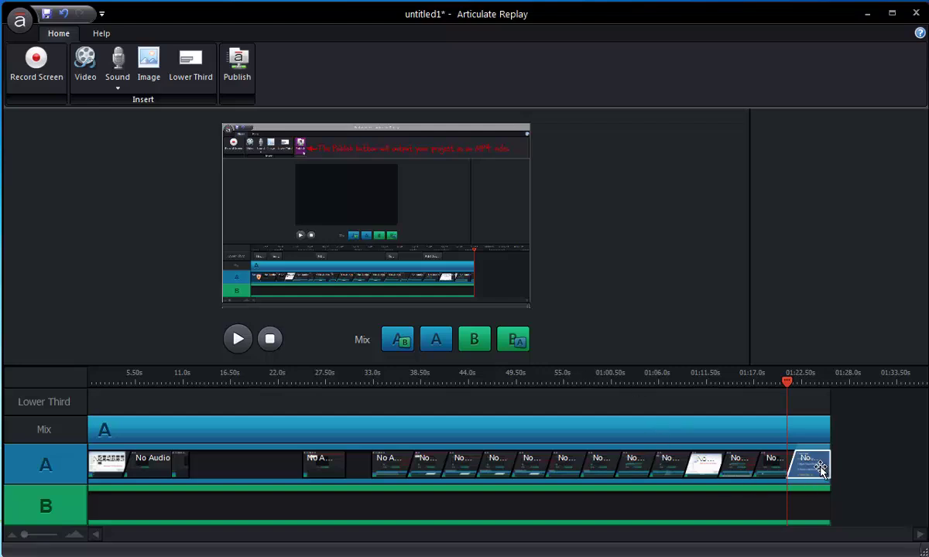
{"action": "left_click_drag", "start_coordinate": [819, 468], "coordinate": [207, 468]}
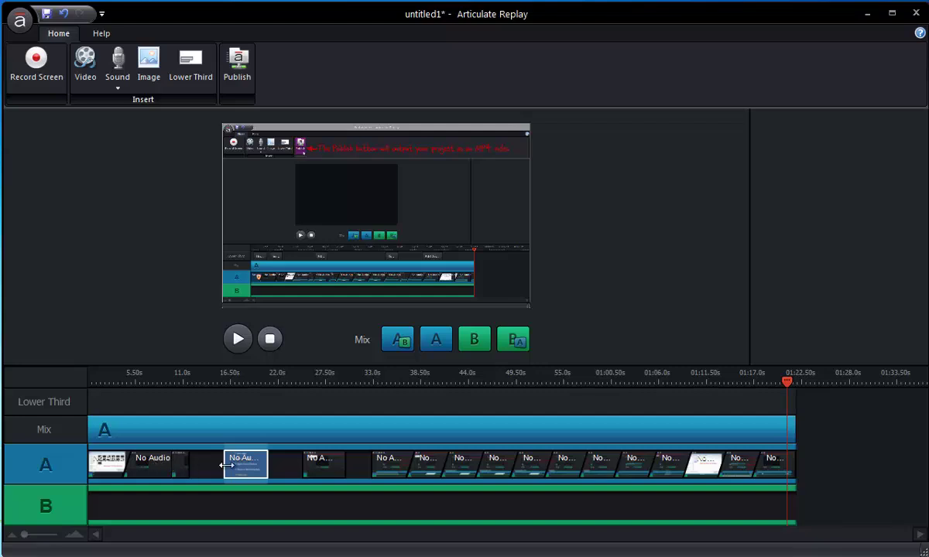
{"action": "left_click_drag", "start_coordinate": [243, 468], "coordinate": [203, 470]}
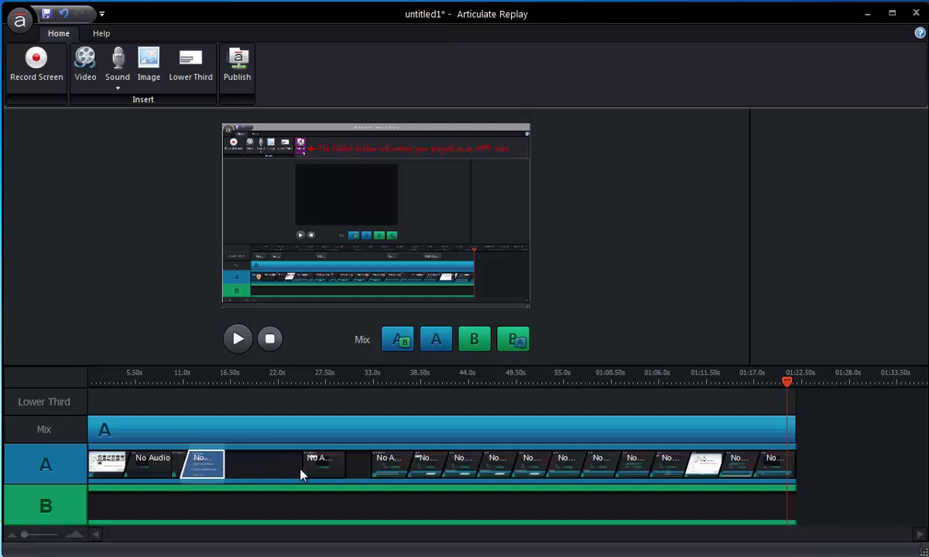
{"action": "left_click", "coordinate": [318, 464]}
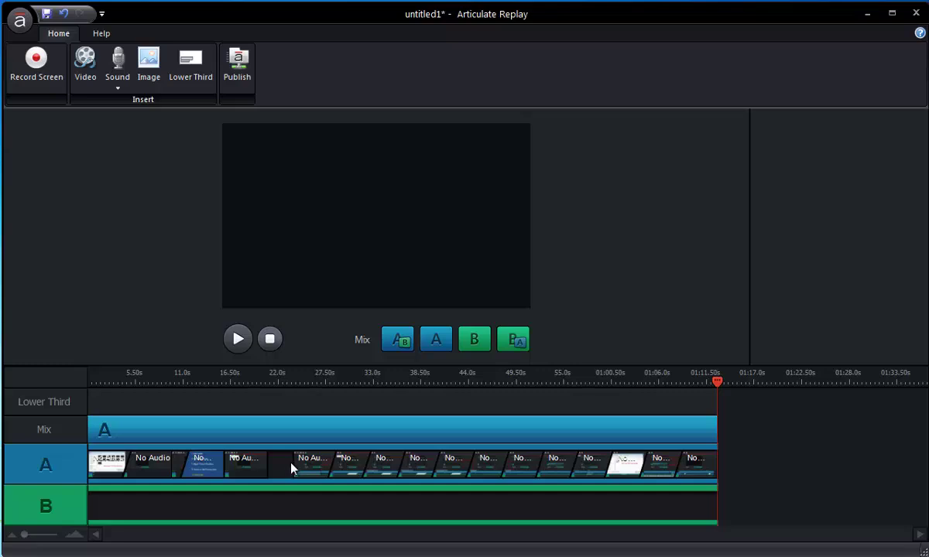
{"action": "left_click", "coordinate": [294, 467]}
{"action": "left_click", "coordinate": [691, 472], "text": "shift"}
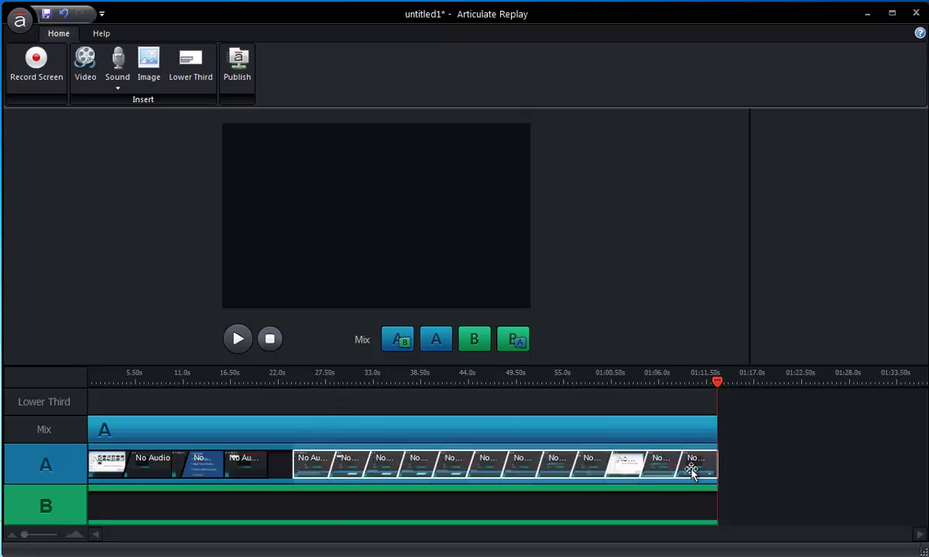
{"action": "left_click_drag", "start_coordinate": [691, 472], "coordinate": [666, 469]}
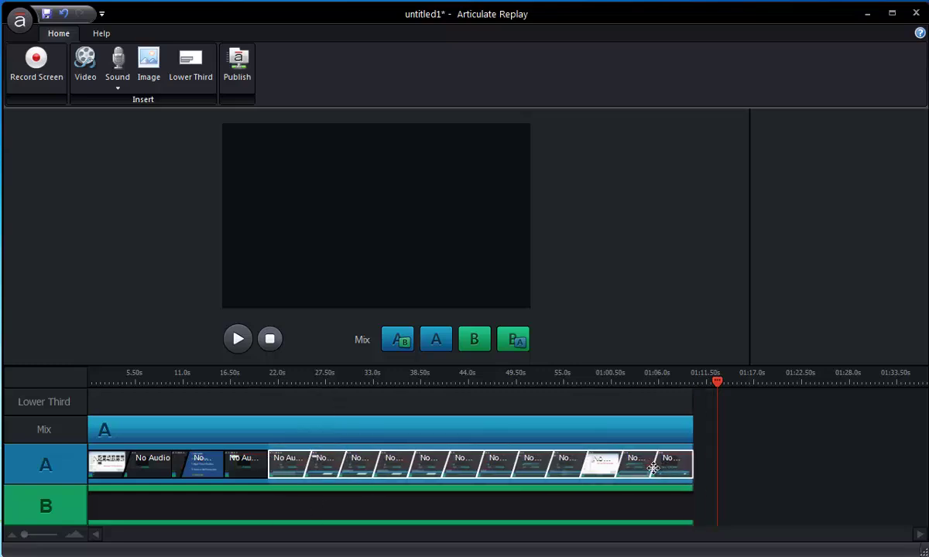
{"action": "left_click", "coordinate": [259, 465]}
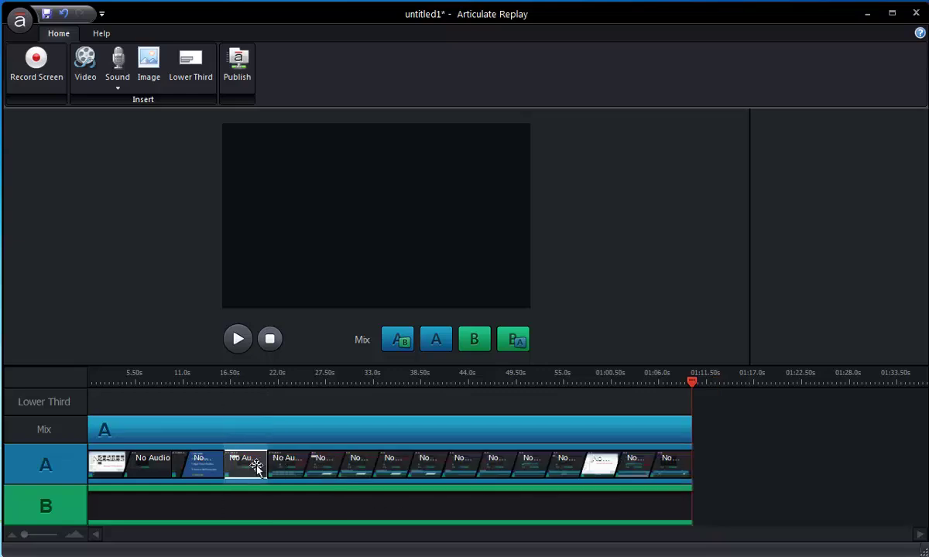
{"action": "mouse_move", "coordinate": [252, 469]}
{"action": "left_mouse_down"}
{"action": "mouse_move", "coordinate": [274, 468]}
{"action": "mouse_move", "coordinate": [247, 471]}
{"action": "left_mouse_up"}
- Preview from about 19 seconds, then move the photo clip at 27.5 seconds one slot earlier
{"action": "left_click", "coordinate": [252, 385]}
{"action": "left_click", "coordinate": [237, 338]}
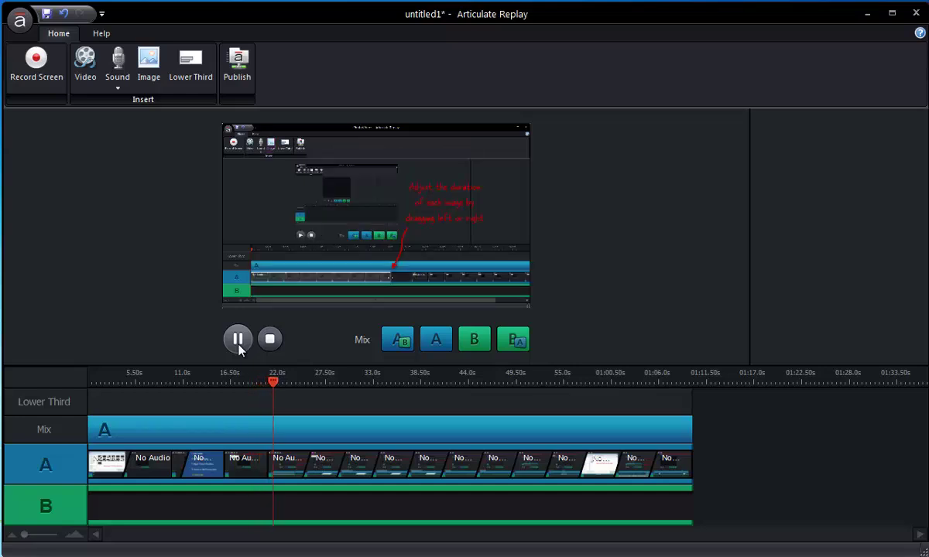
{"action": "left_click", "coordinate": [239, 342]}
{"action": "left_click", "coordinate": [300, 382]}
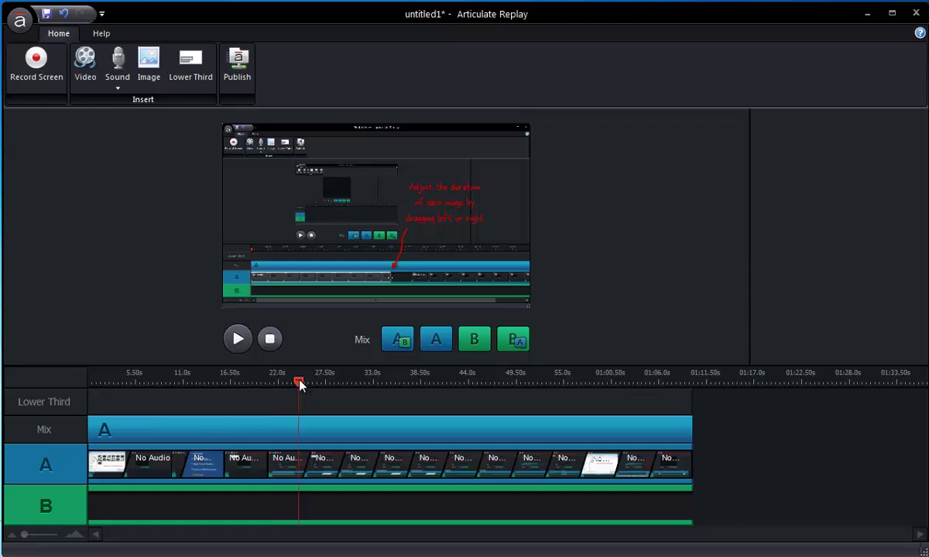
{"action": "left_click", "coordinate": [237, 340]}
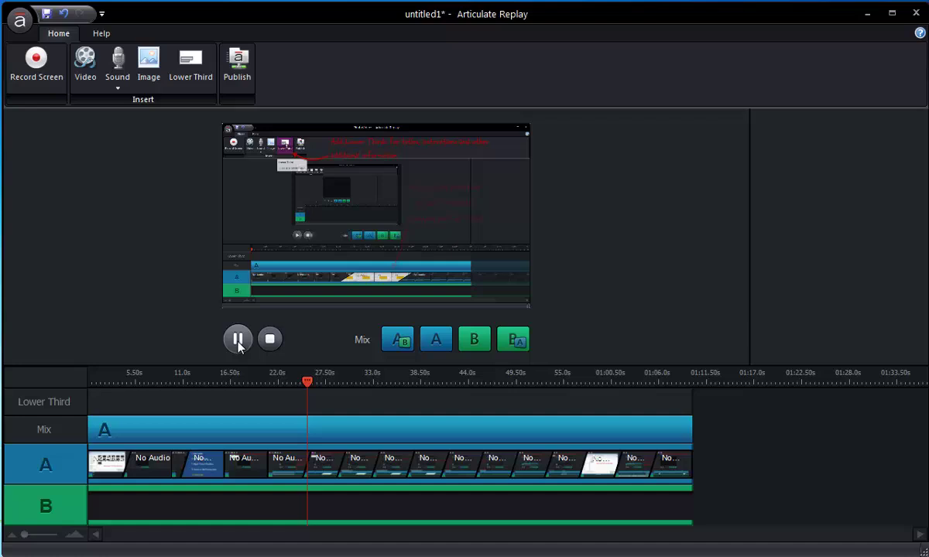
{"action": "left_click", "coordinate": [238, 341]}
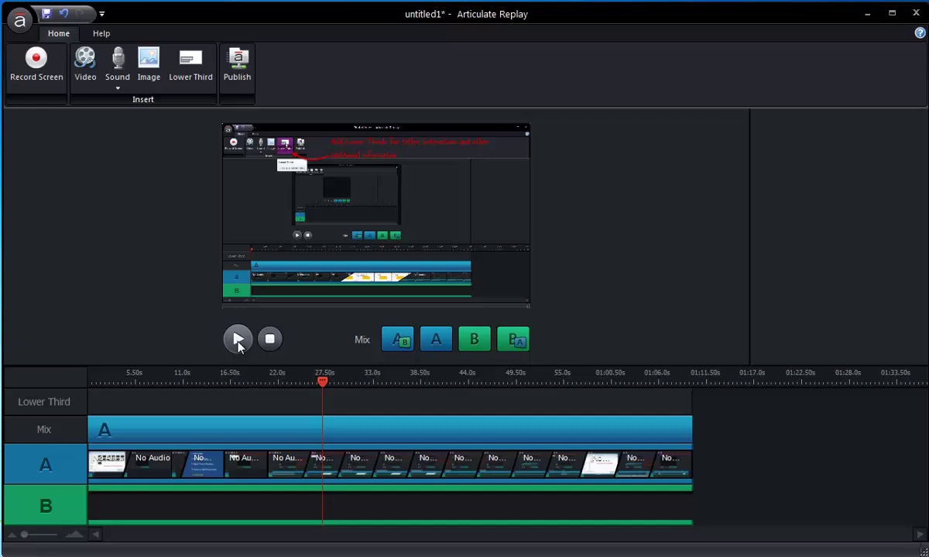
{"action": "left_click", "coordinate": [279, 466]}
{"action": "mouse_move", "coordinate": [278, 466]}
{"action": "left_mouse_down"}
{"action": "mouse_move", "coordinate": [242, 474]}
{"action": "mouse_move", "coordinate": [276, 466]}
{"action": "left_mouse_up"}
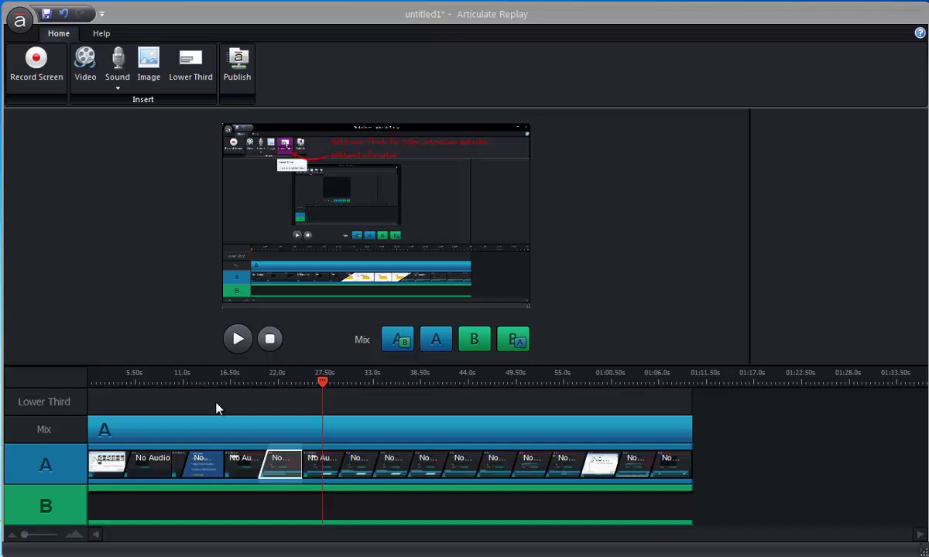
- Add a lower third with title 'My Title' and subtitle 'Subtitle'
{"action": "left_click", "coordinate": [273, 349]}
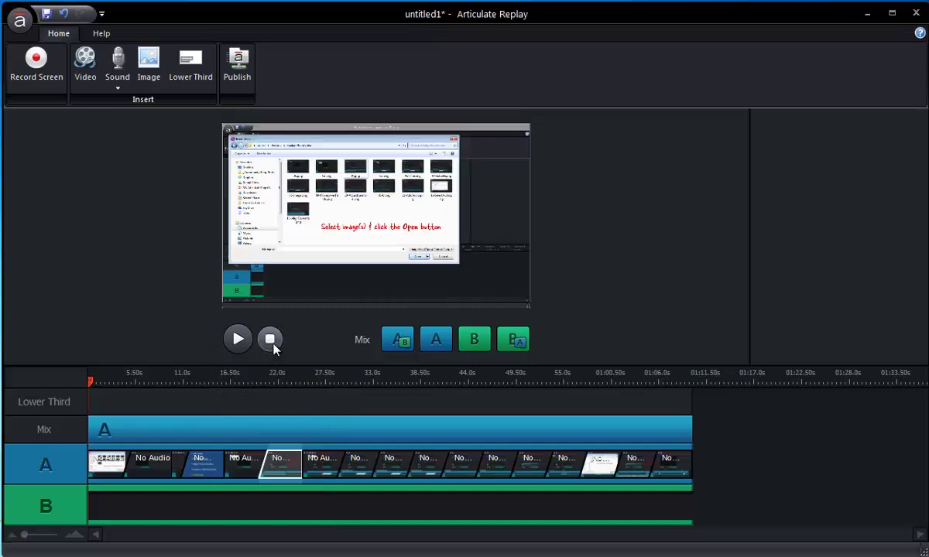
{"action": "left_click", "coordinate": [190, 68]}
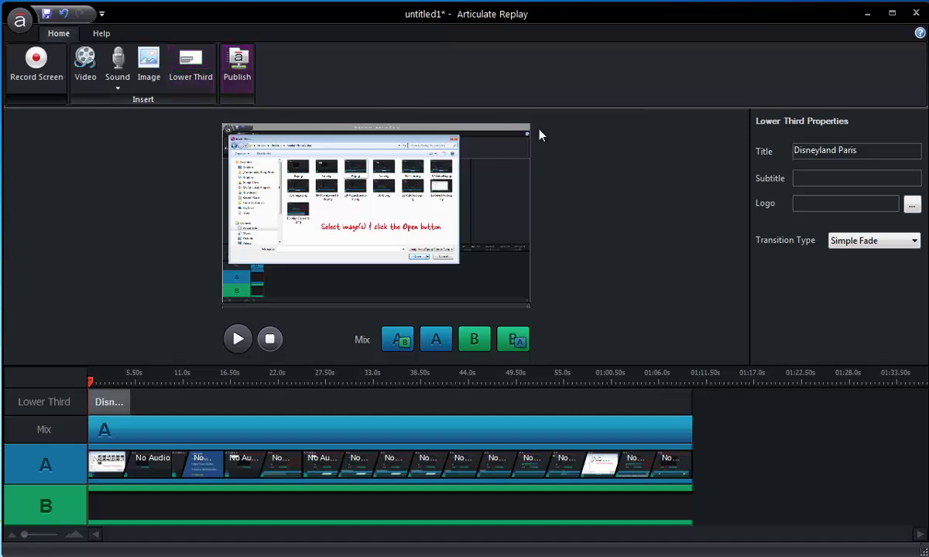
{"action": "triple_click", "coordinate": [814, 150]}
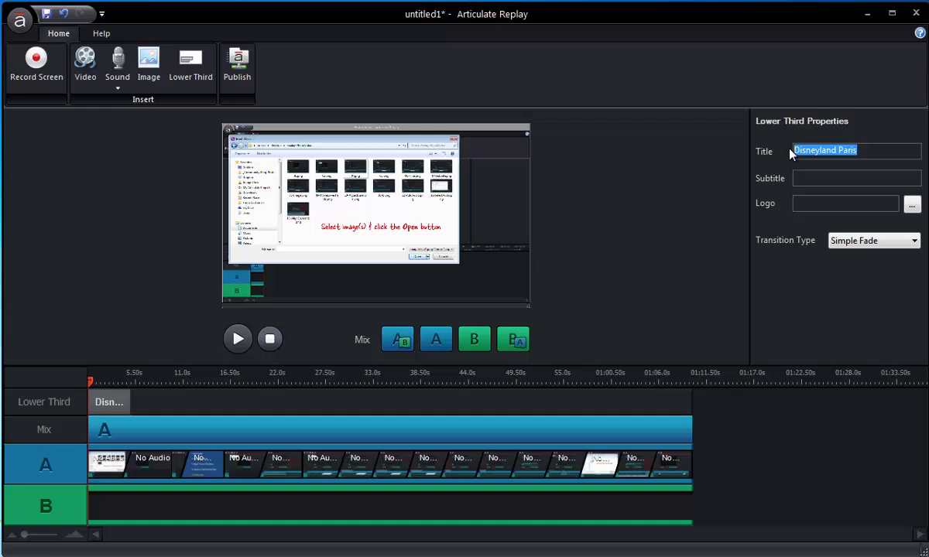
{"action": "type", "text": "My Ti"}
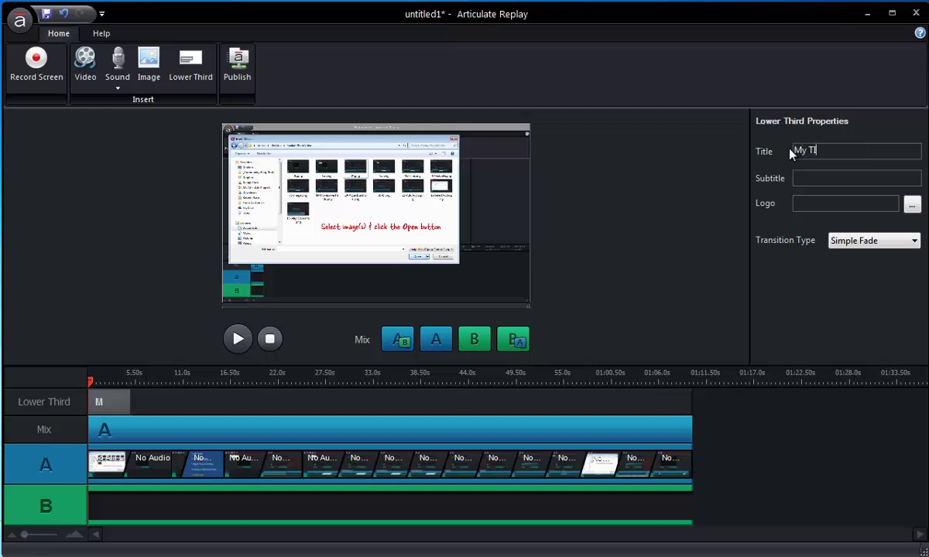
{"action": "type", "text": "tleSubtk"}
{"action": "key", "text": "BackSpace"}
{"action": "type", "text": "title"}
- Preview the lower third and lengthen it to span about the first 10 seconds
{"action": "left_click", "coordinate": [238, 339]}
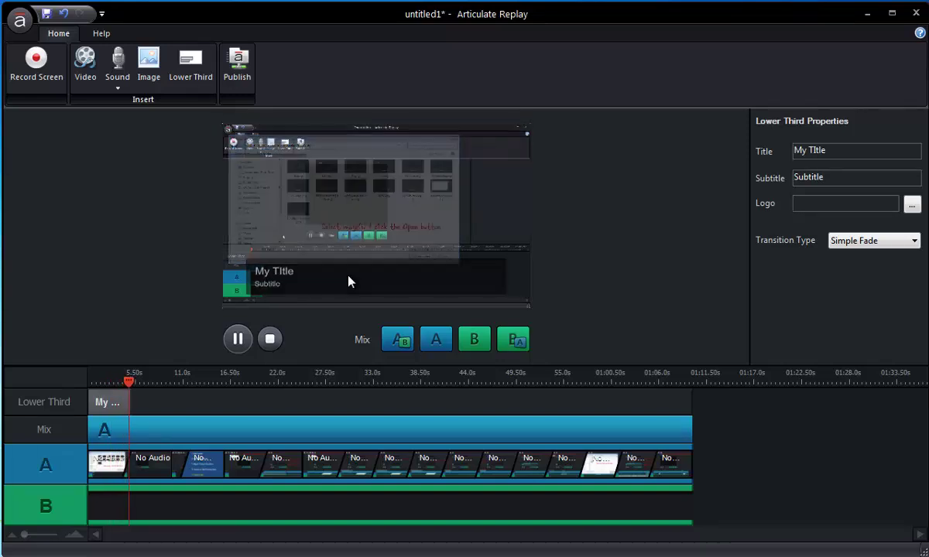
{"action": "left_click", "coordinate": [270, 339]}
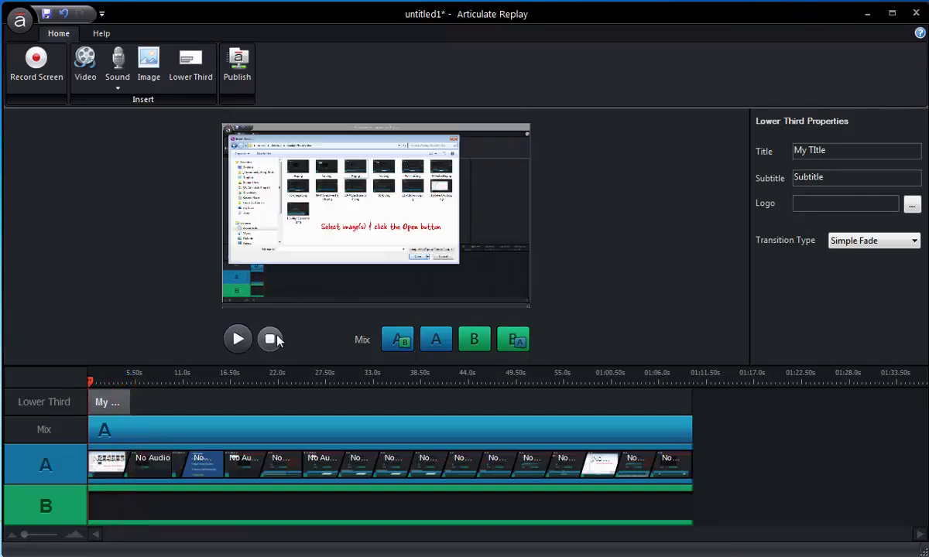
{"action": "left_click_drag", "start_coordinate": [106, 402], "coordinate": [85, 402]}
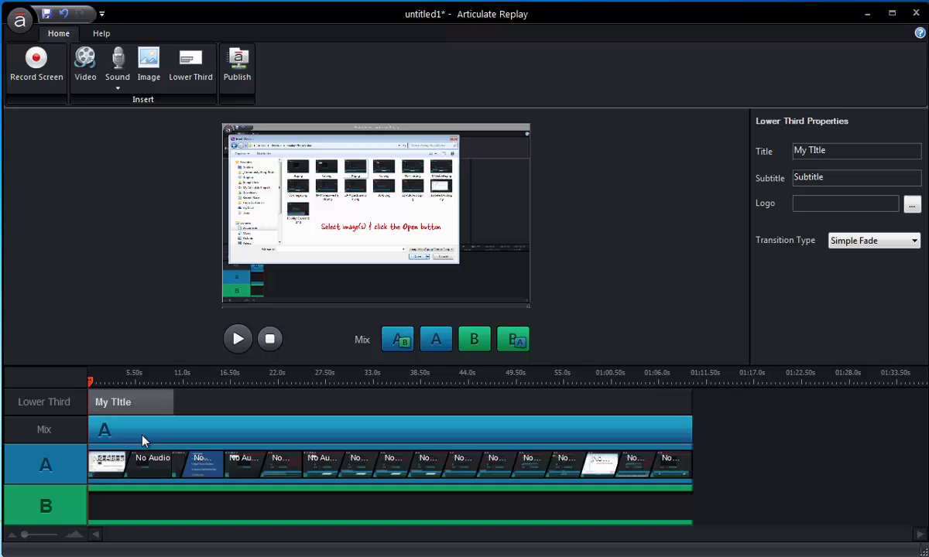
- Insert Course_Narration.wav onto track B and trim it to end at about 71 seconds
{"action": "left_click", "coordinate": [124, 93]}
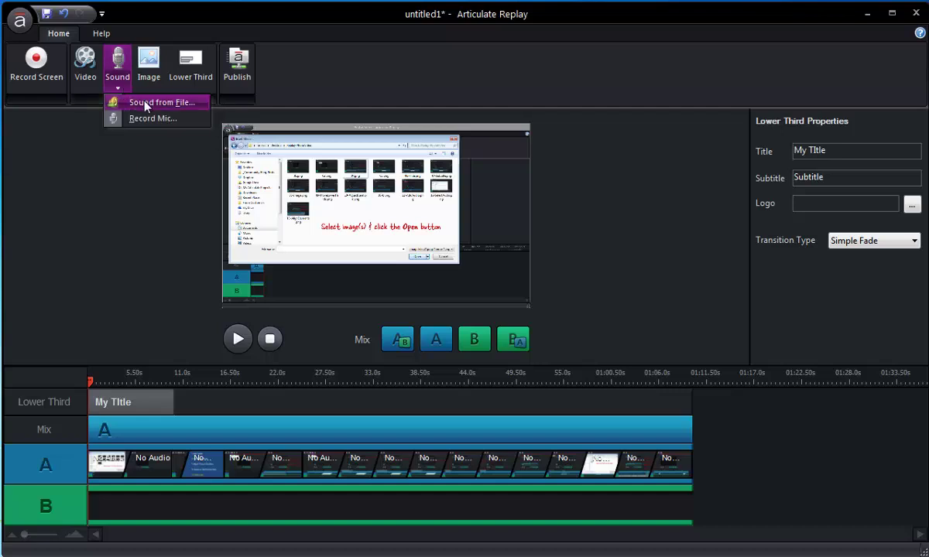
{"action": "left_click", "coordinate": [145, 104]}
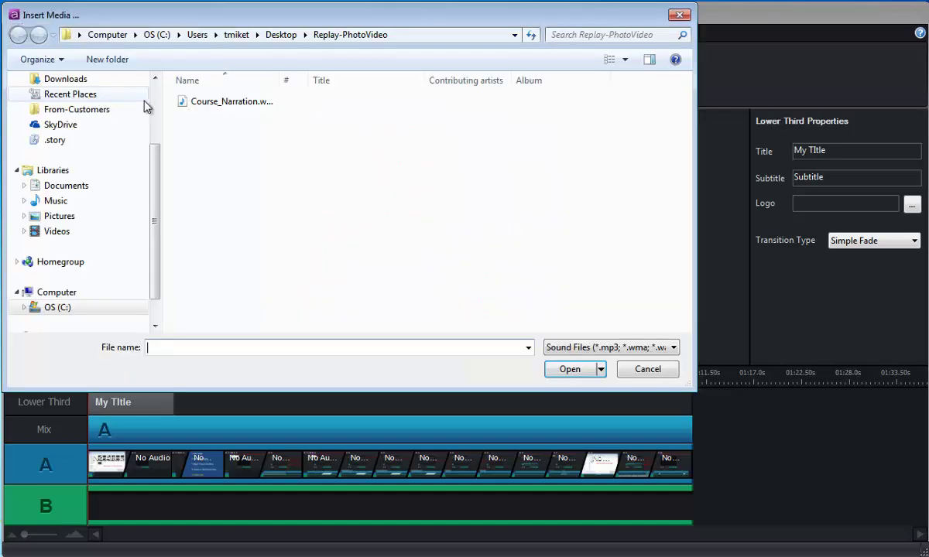
{"action": "left_click", "coordinate": [220, 101]}
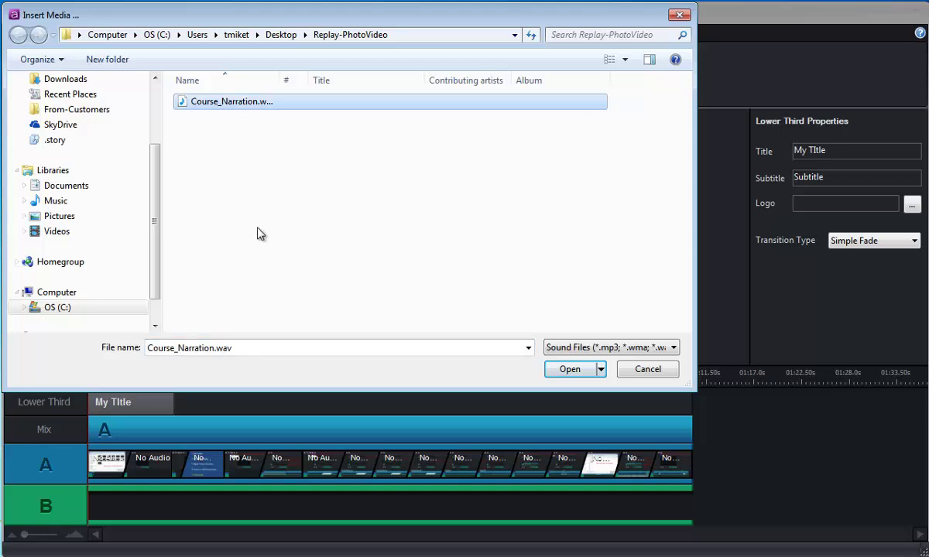
{"action": "left_click", "coordinate": [570, 369]}
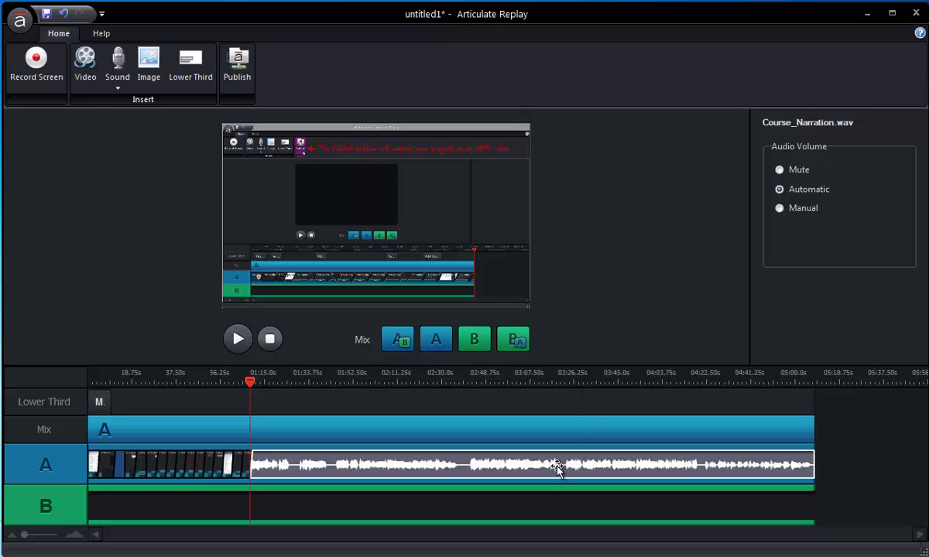
{"action": "left_click_drag", "start_coordinate": [559, 465], "coordinate": [333, 489]}
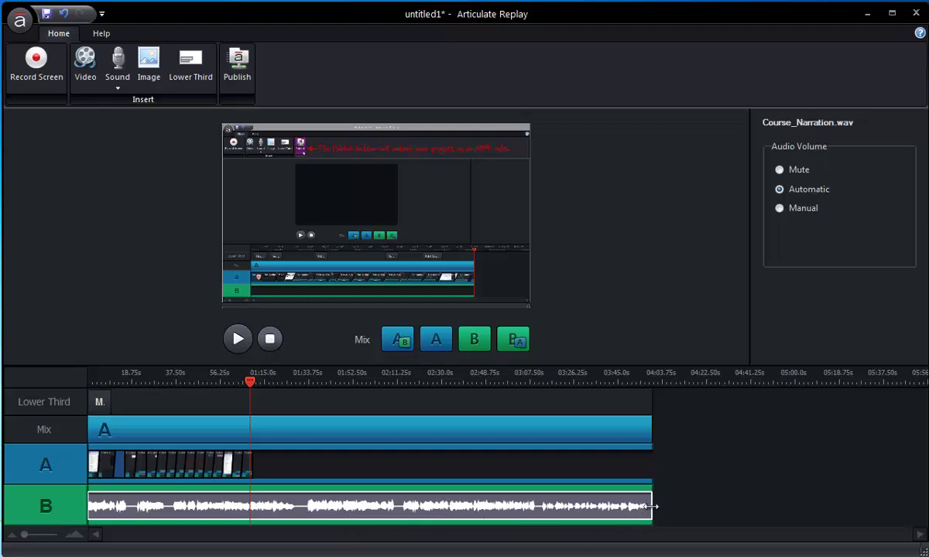
{"action": "left_click_drag", "start_coordinate": [653, 507], "coordinate": [255, 515]}
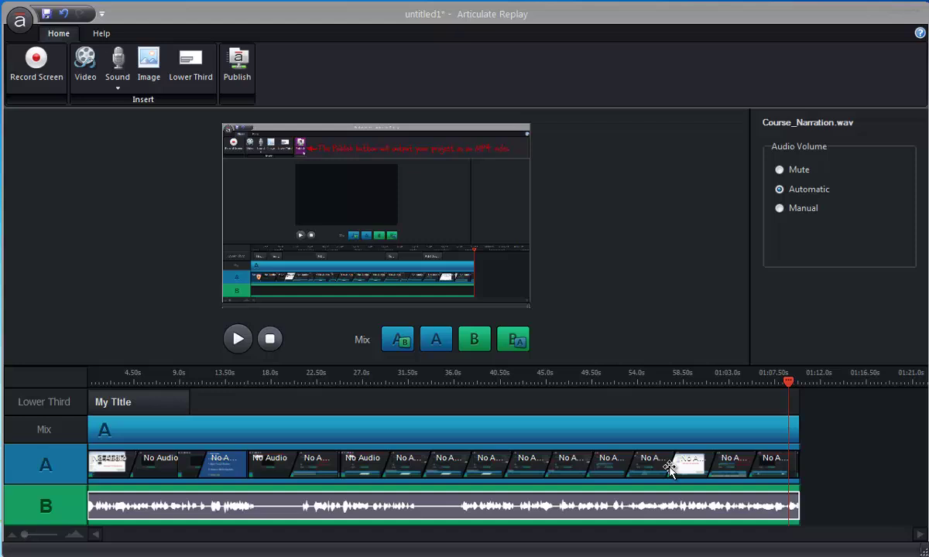
- Publish the project as an MP4 video named MyVideo
{"action": "left_click", "coordinate": [238, 66]}
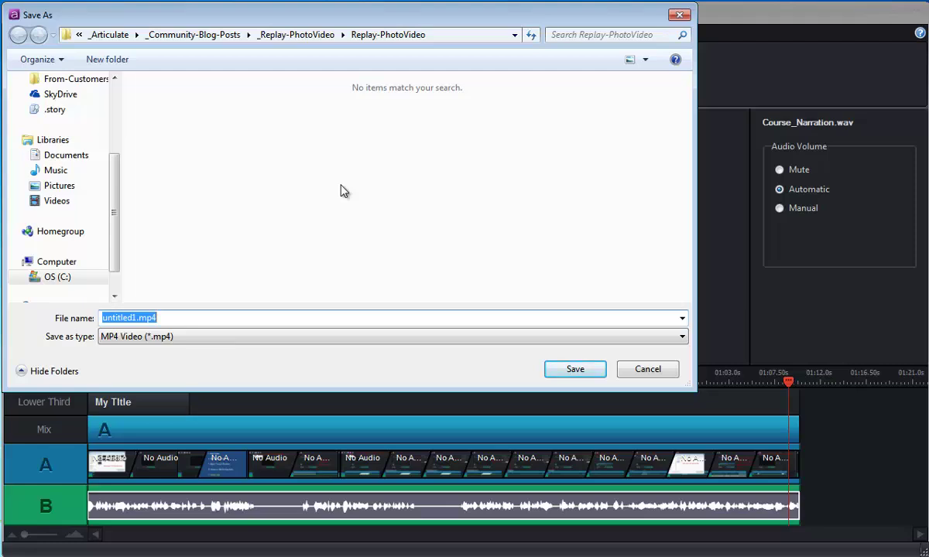
{"action": "type", "text": "MyVideo"}
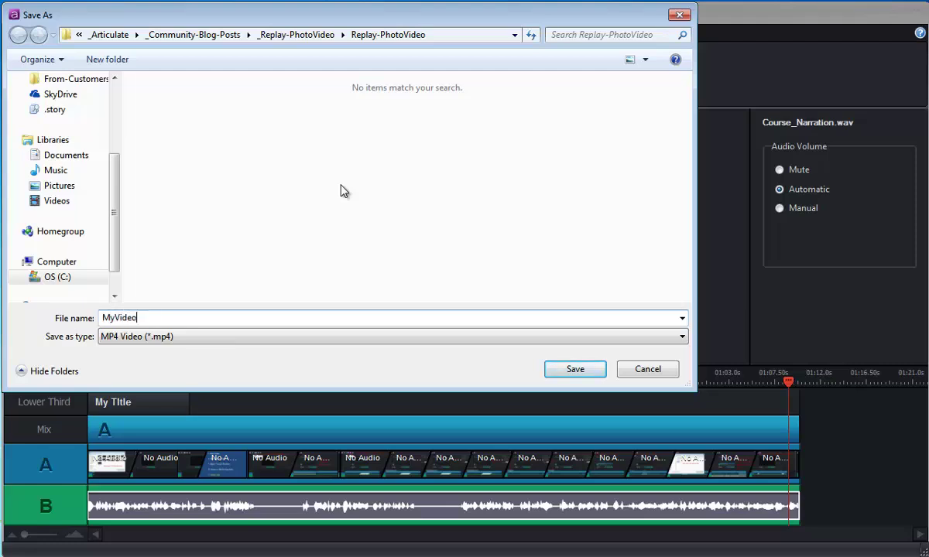
{"action": "left_click", "coordinate": [572, 372]}
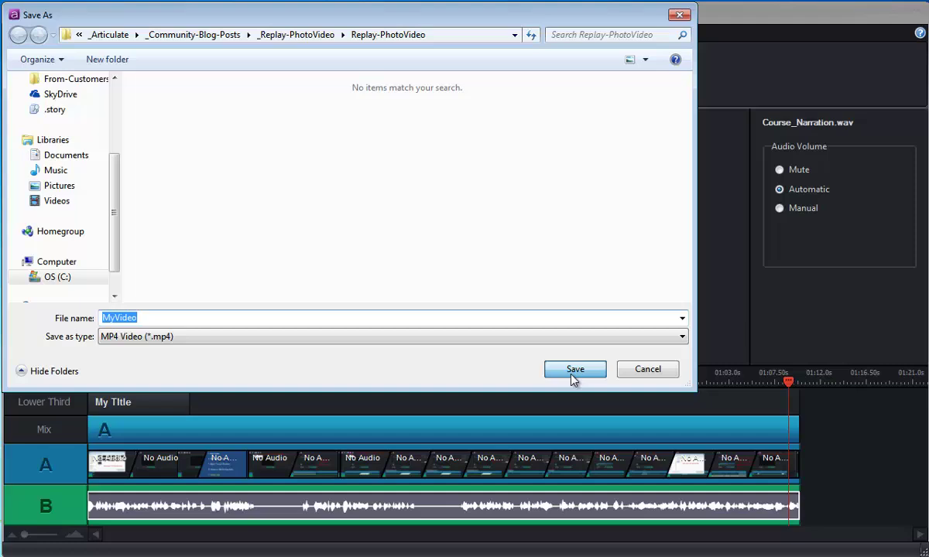